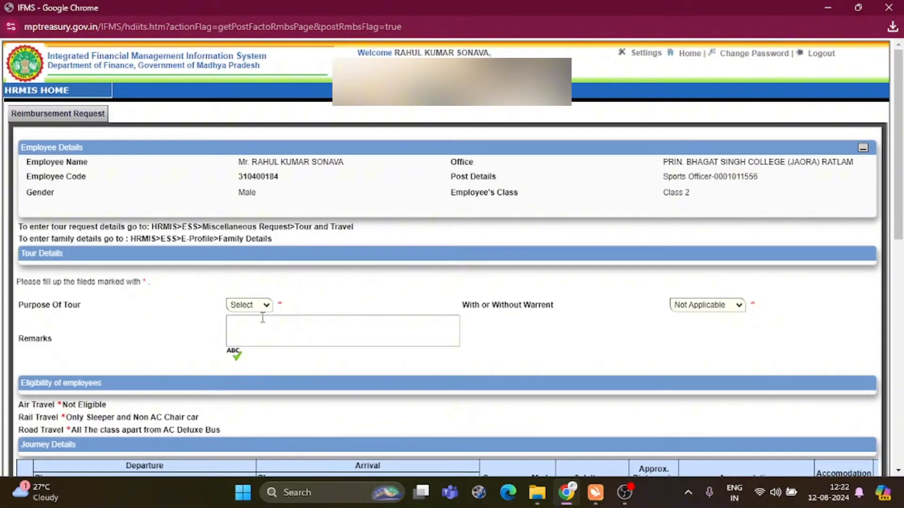
# Set Purpose Of Tour to Official
pyautogui.click(263, 317)
pyautogui.click(263, 305)
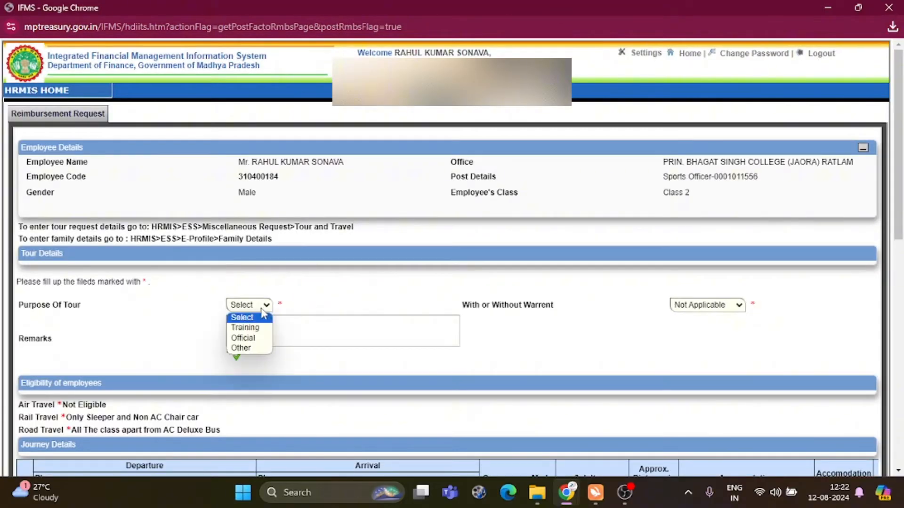
pyautogui.click(246, 327)
pyautogui.click(254, 305)
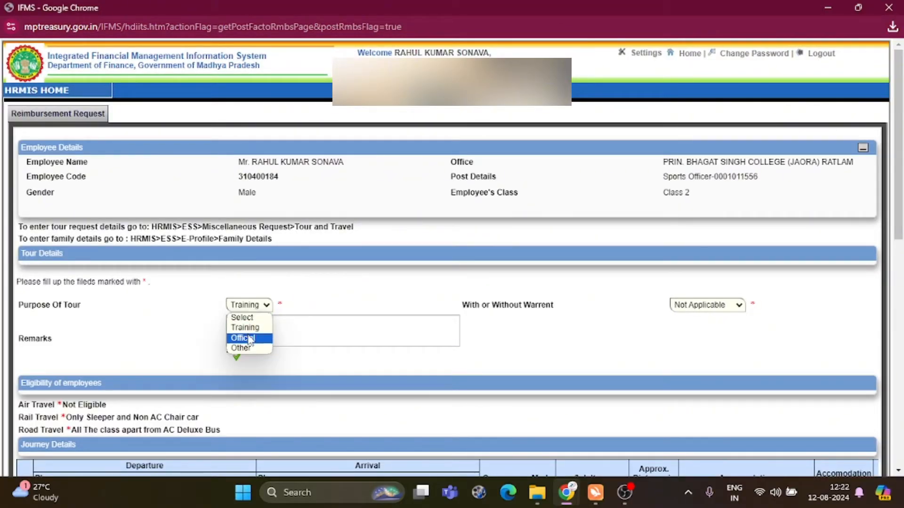
pyautogui.click(244, 338)
# Enter the remark 'State Level Staff Tournament 2024 at Sougor City'
pyautogui.click(262, 333)
pyautogui.write('State Level')
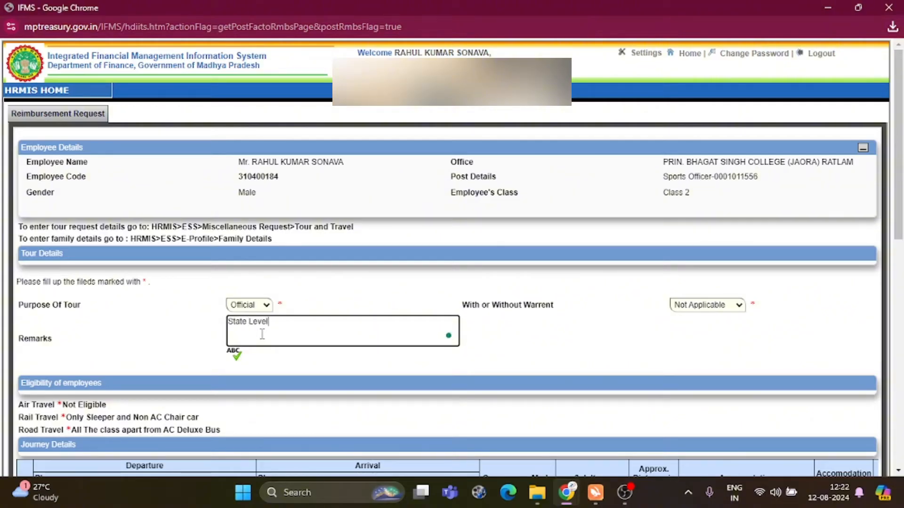
pyautogui.write(' Staff Tournament 2024 at ')
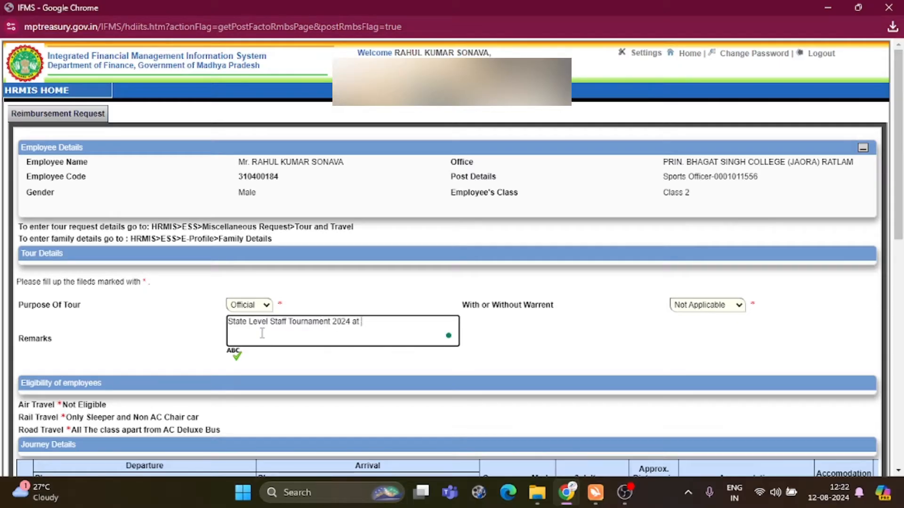
pyautogui.write('Sougor City')
pyautogui.click(510, 329)
pyautogui.scroll(-5, 511, 329)
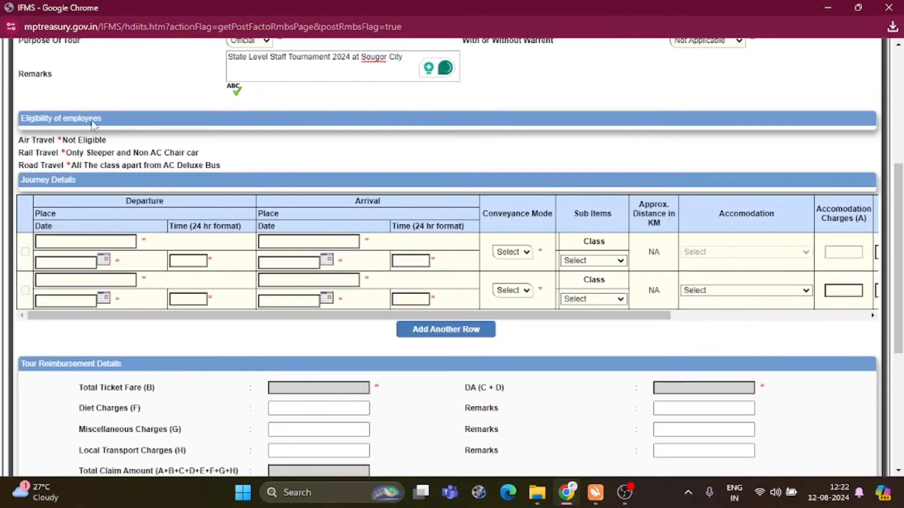
# Type 'Joara' in the first journey row's Departure Place field
pyautogui.click(60, 243)
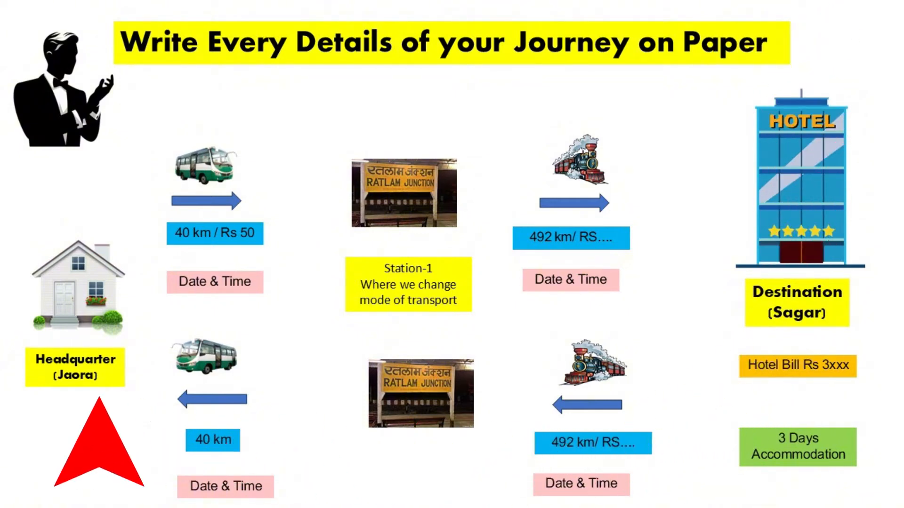
pyautogui.write('Joara')
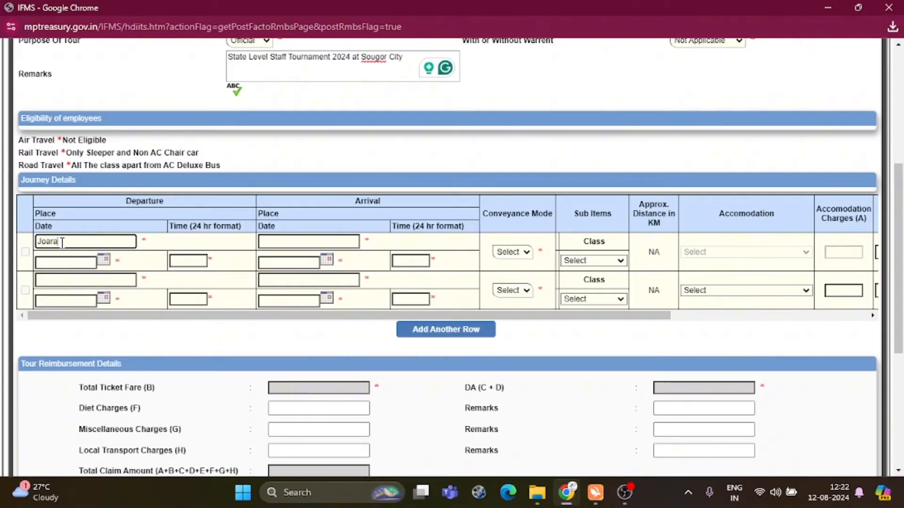
# Make the first journey arrive at Ratlam by Road, Public Transport, State Transport
pyautogui.click(273, 243)
pyautogui.write('Ra')
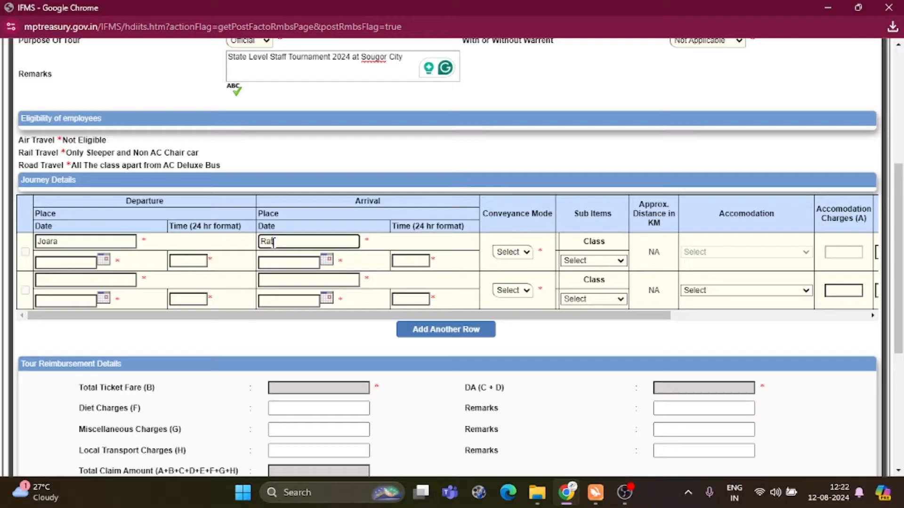
pyautogui.write('tlam')
pyautogui.click(516, 254)
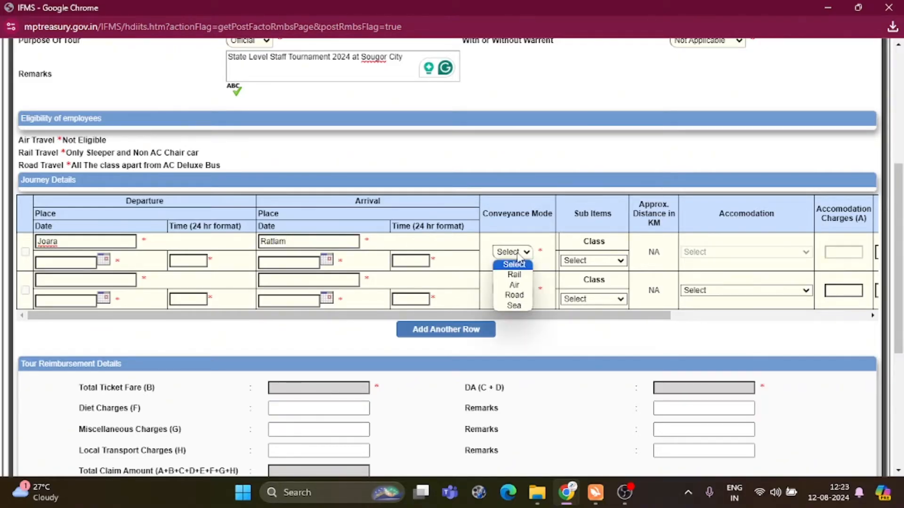
pyautogui.click(514, 296)
pyautogui.click(534, 269)
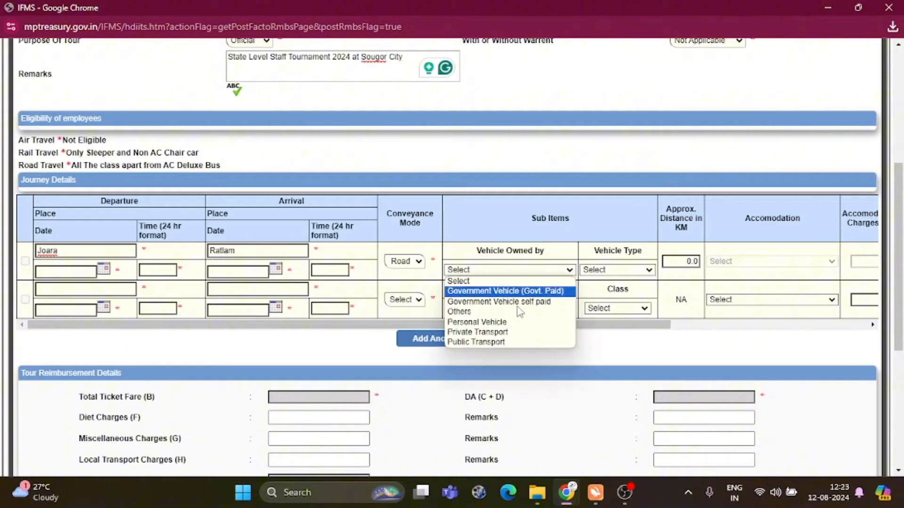
pyautogui.click(475, 343)
pyautogui.click(607, 271)
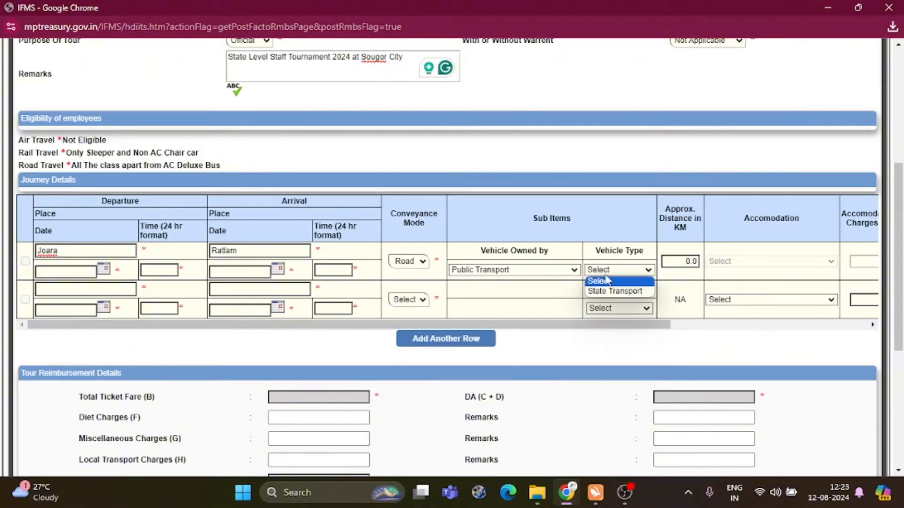
pyautogui.click(613, 291)
# Enter the first journey's distance of 40 km, ticket number 01 and fare 50
pyautogui.click(683, 262)
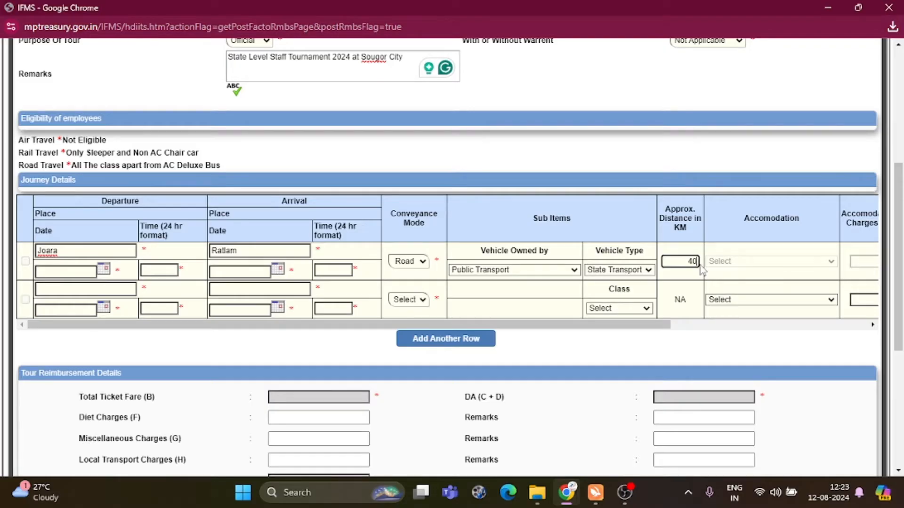
pyautogui.moveTo(517, 324); pyautogui.dragTo(680, 324)
pyautogui.click(710, 259)
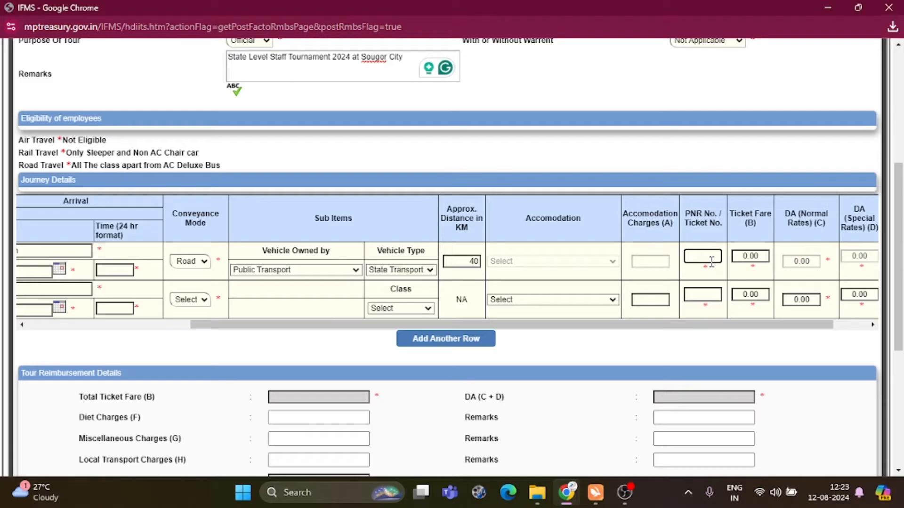
pyautogui.write('01')
pyautogui.click(749, 257)
pyautogui.doubleClick(748, 257)
pyautogui.press('BackSpace')
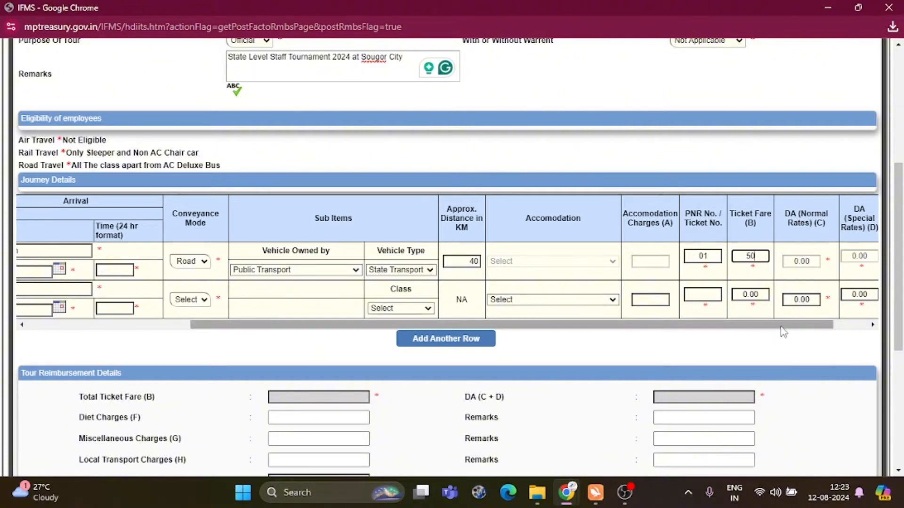
pyautogui.moveTo(780, 327); pyautogui.dragTo(33, 271)
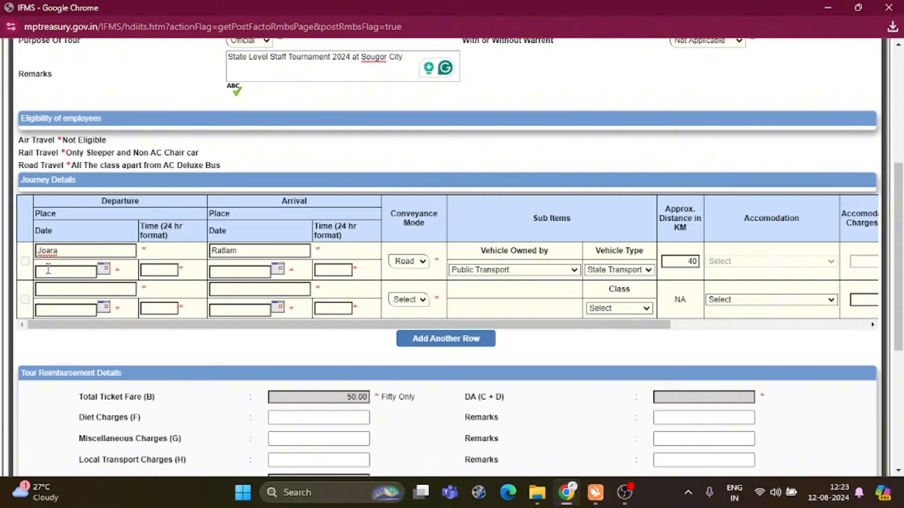
# Date the first journey 24/02/2024, departing 22:30 and arriving 23:55
pyautogui.click(48, 269)
pyautogui.write('24/02/2024')
pyautogui.click(155, 270)
pyautogui.write('22:30')
pyautogui.click(229, 271)
pyautogui.write('24')
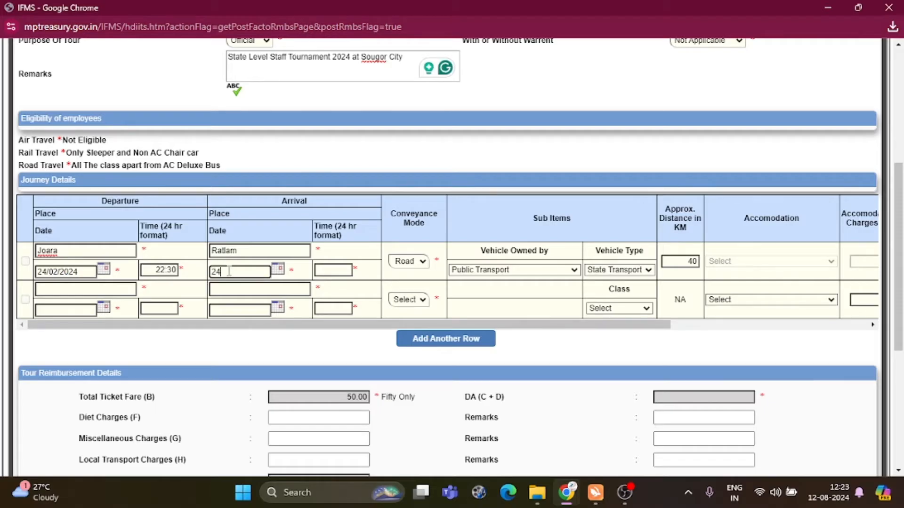
pyautogui.write('/02/2024')
pyautogui.click(326, 270)
pyautogui.write('23')
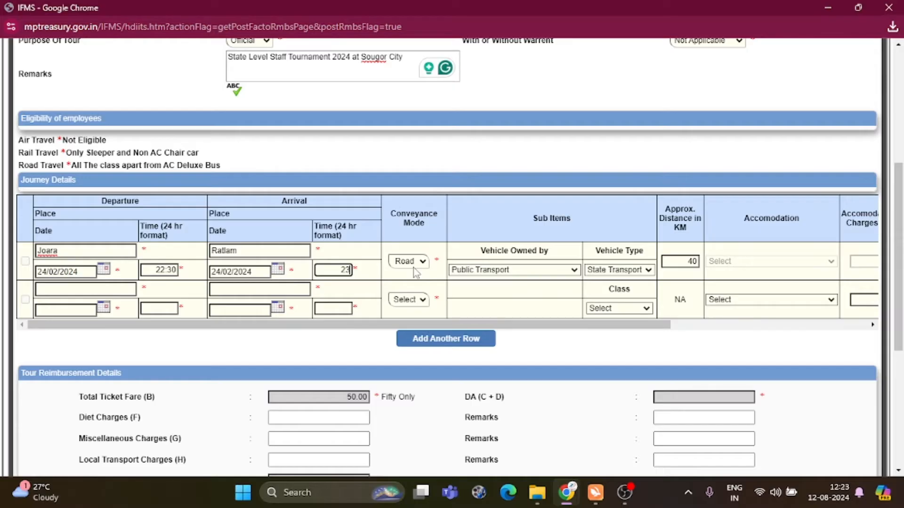
pyautogui.write(':55')
pyautogui.click(377, 272)
pyautogui.click(116, 288)
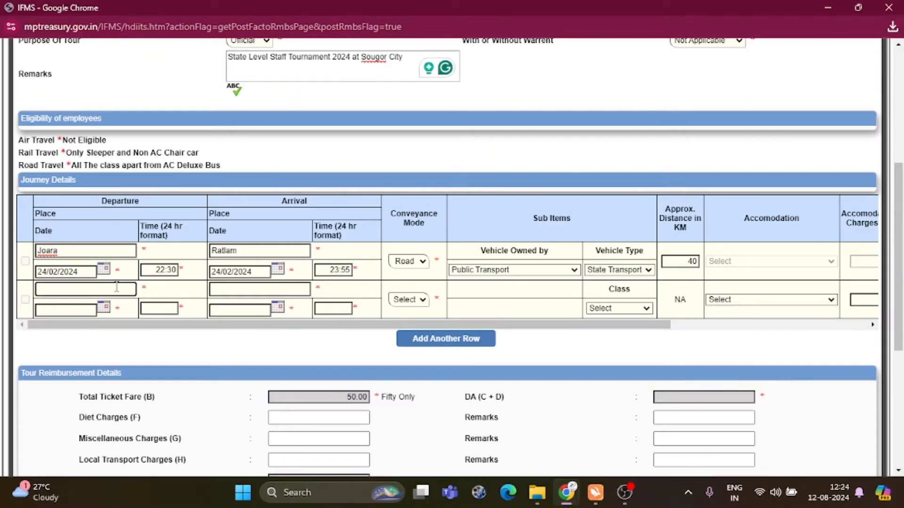
# Enter the second journey as Ratlam to Sougor on 25/02/2024, 00:45 to 01:00
pyautogui.write('Ratlam')
pyautogui.click(215, 289)
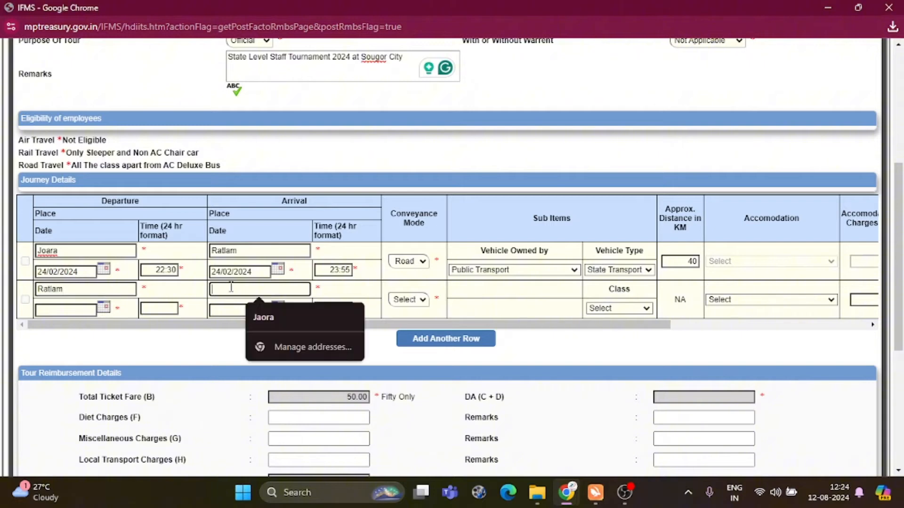
pyautogui.write('Sougor')
pyautogui.scroll(-1, 85, 248)
pyautogui.click(85, 243)
pyautogui.write('25/02/2024')
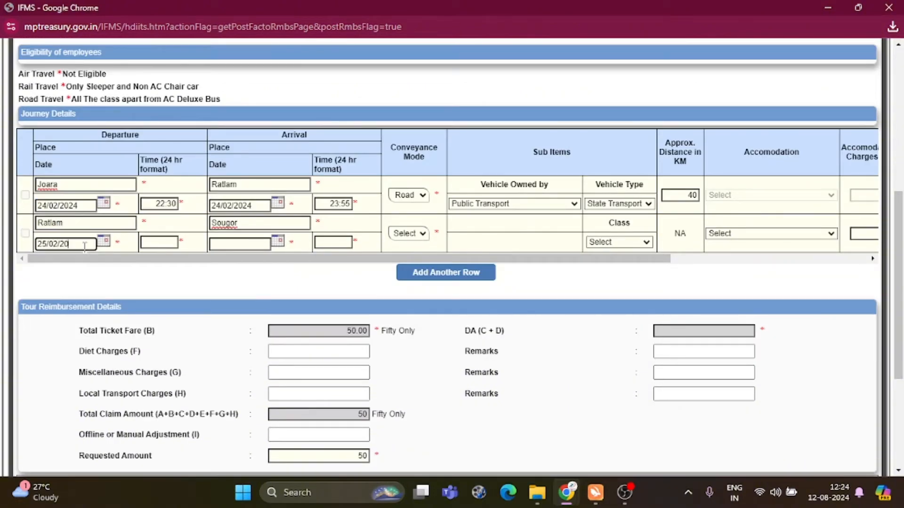
pyautogui.press('Tab')
pyautogui.write('00:45')
pyautogui.click(259, 245)
pyautogui.write('25/02')
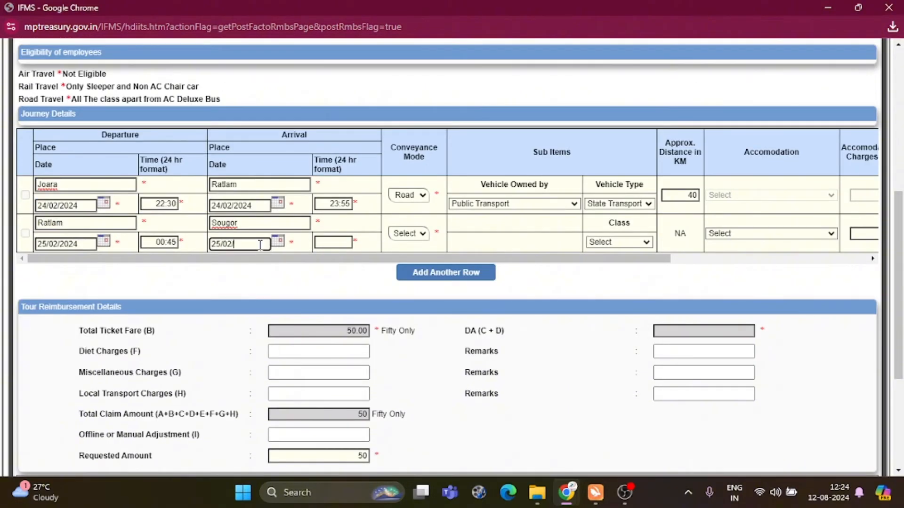
pyautogui.write('/2024')
pyautogui.click(327, 244)
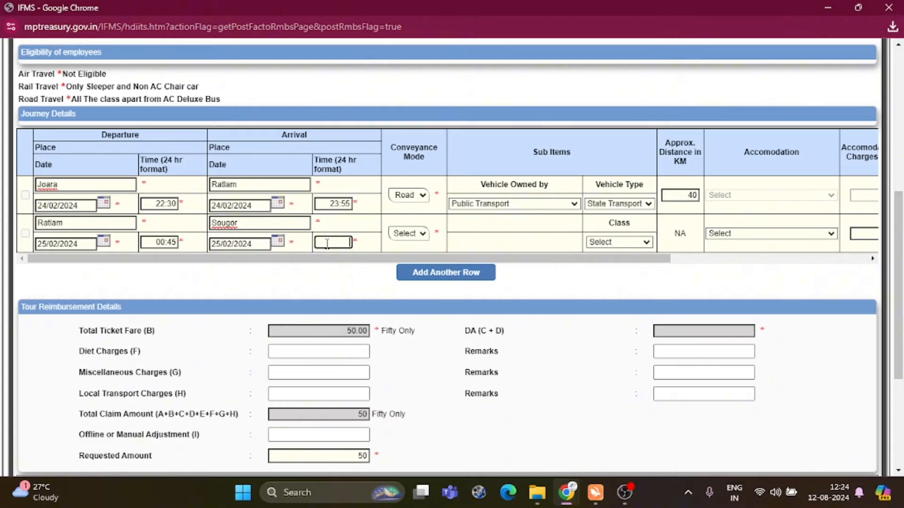
pyautogui.write('01:00')
# Set the second journey to Rail, AC 2 Tier, 492 km, with hotel charges 3600
pyautogui.click(405, 233)
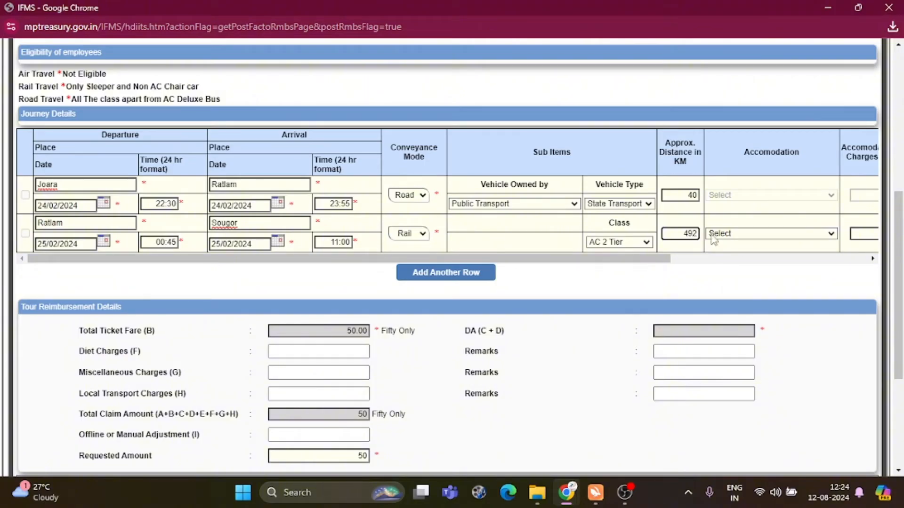
pyautogui.moveTo(659, 258); pyautogui.dragTo(857, 267)
pyautogui.click(549, 234)
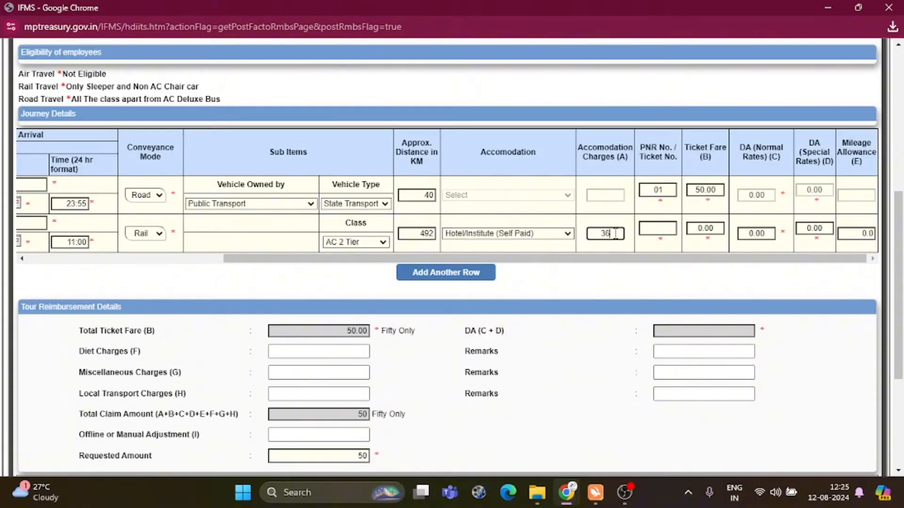
pyautogui.write('00')
# Enter the second journey's ticket number and a ticket fare of 1175
pyautogui.click(663, 228)
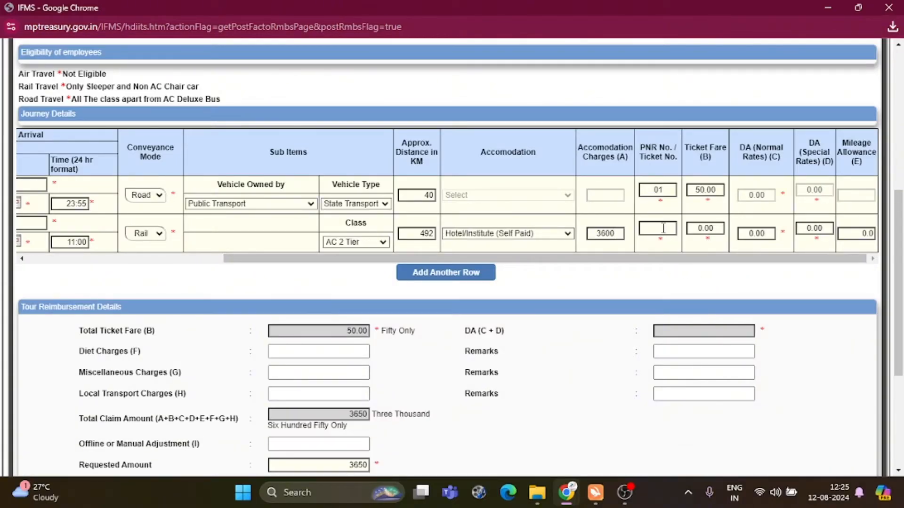
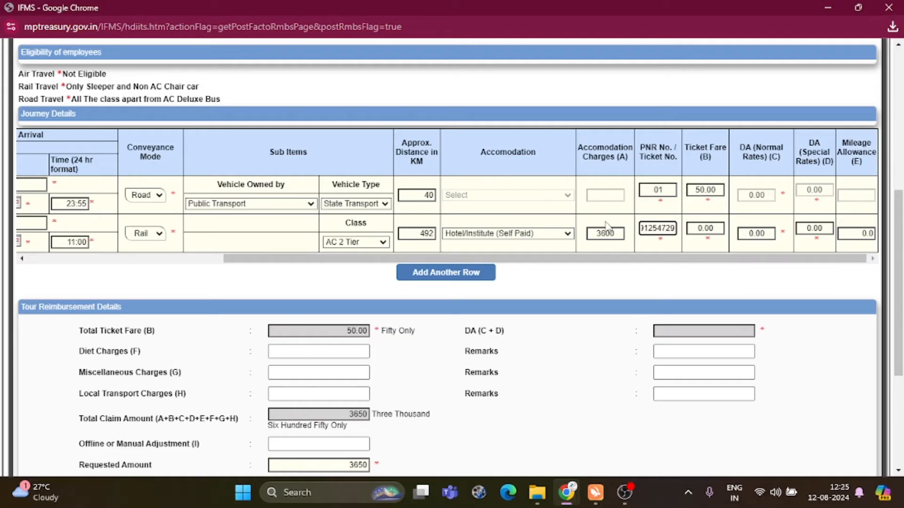
pyautogui.press('Tab')
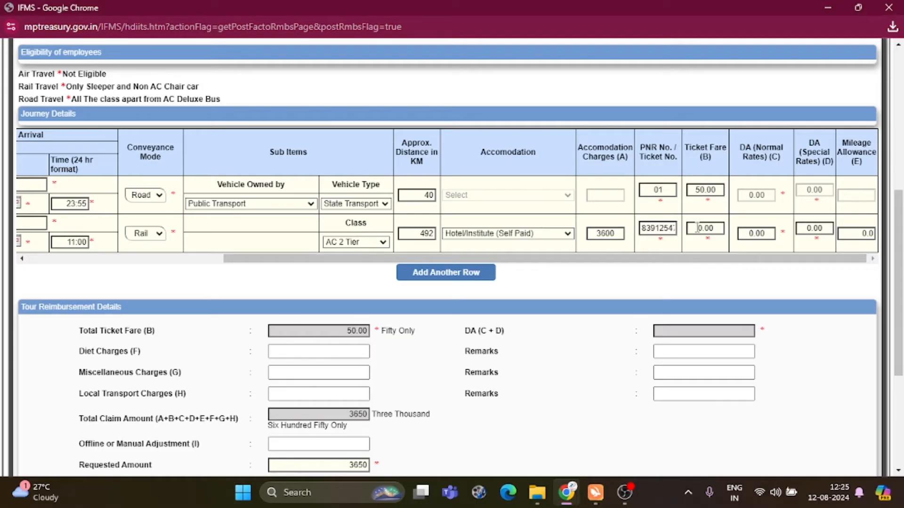
pyautogui.press('BackSpace')
pyautogui.write('1175')
pyautogui.click(741, 260)
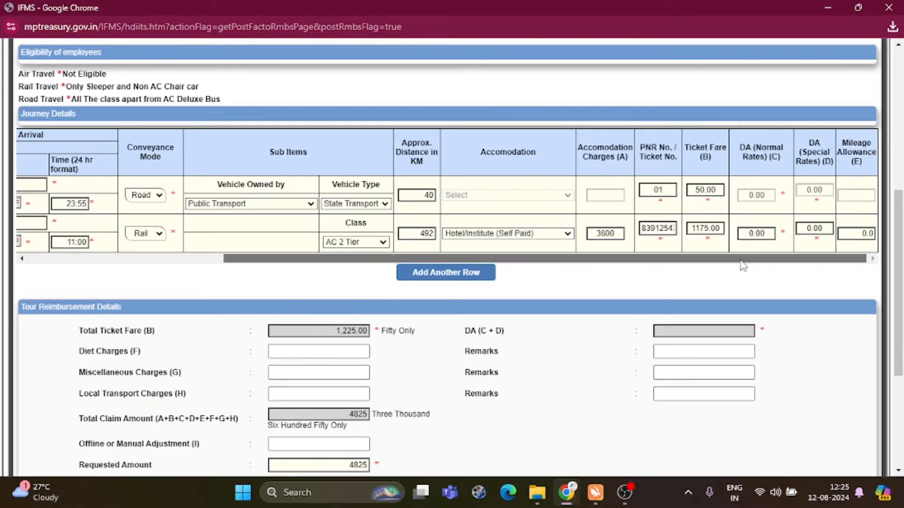
# Replace the second journey's normal-rate DA of 0.00 with 150
pyautogui.click(765, 235)
pyautogui.moveTo(766, 234); pyautogui.dragTo(716, 231)
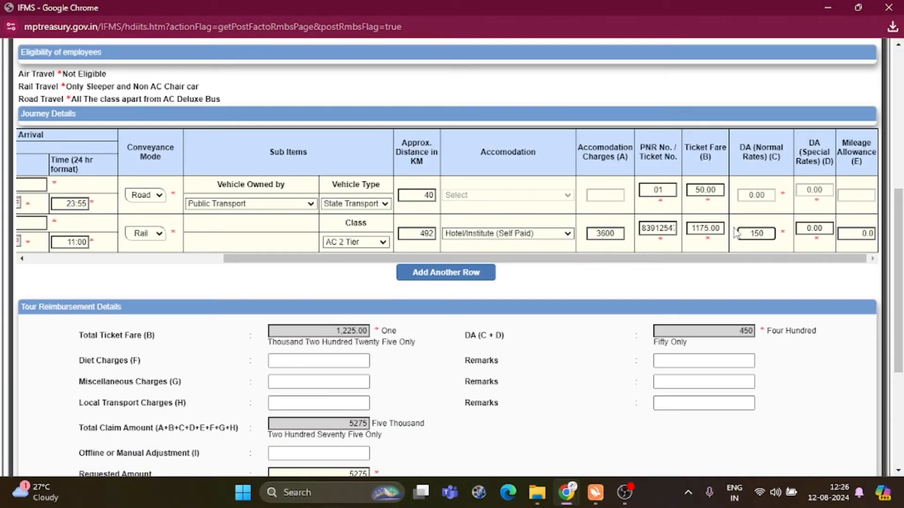
pyautogui.click(747, 258)
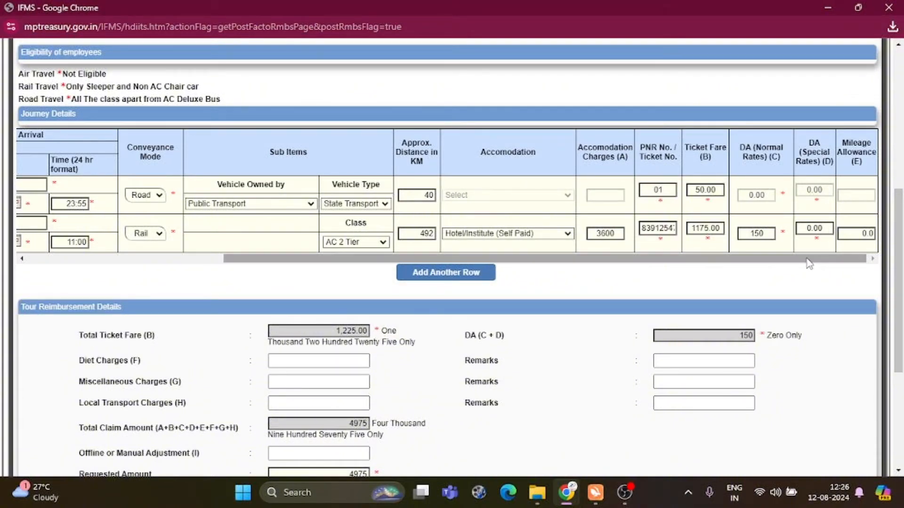
pyautogui.moveTo(809, 264); pyautogui.dragTo(226, 264)
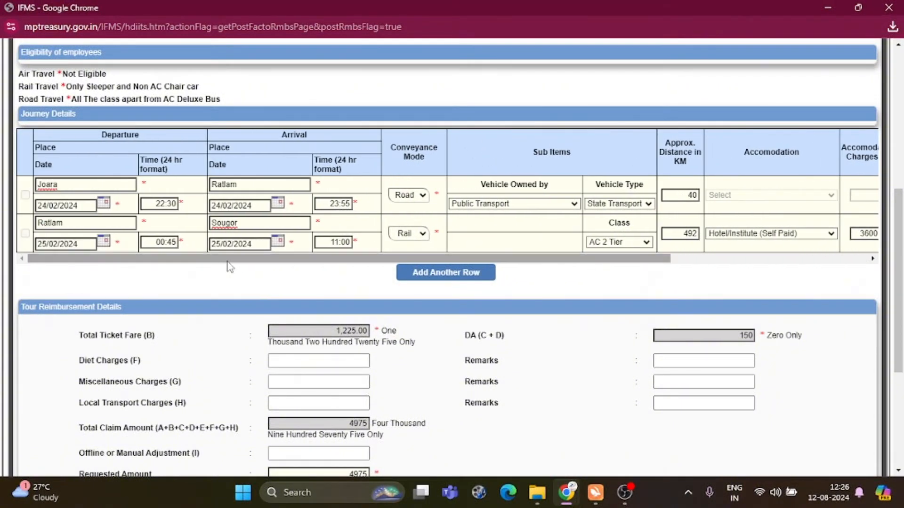
# Add a third journey row going from Sougor to Ratlam
pyautogui.click(419, 273)
pyautogui.scroll(-2, 202, 267)
pyautogui.click(52, 196)
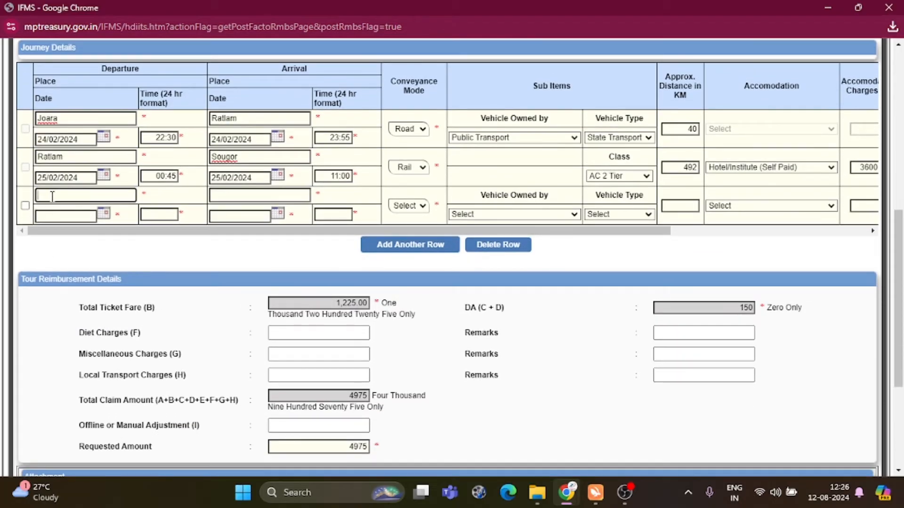
pyautogui.write('Sougor')
pyautogui.press('Tab')
pyautogui.write('Ratlam')
# Date the third journey 28/02/2024, departing 12:00 and arriving 22:05
pyautogui.click(54, 215)
pyautogui.write('28/02/2024')
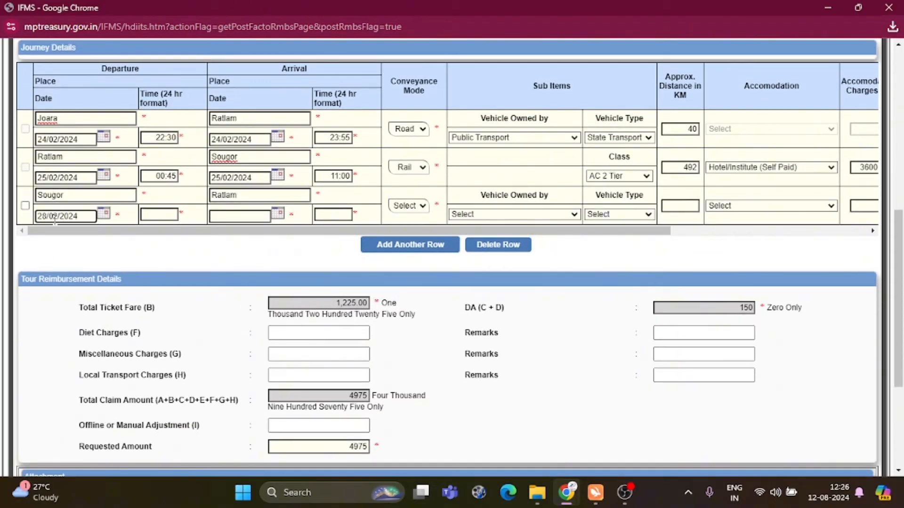
pyautogui.click(175, 215)
pyautogui.write('12:45')
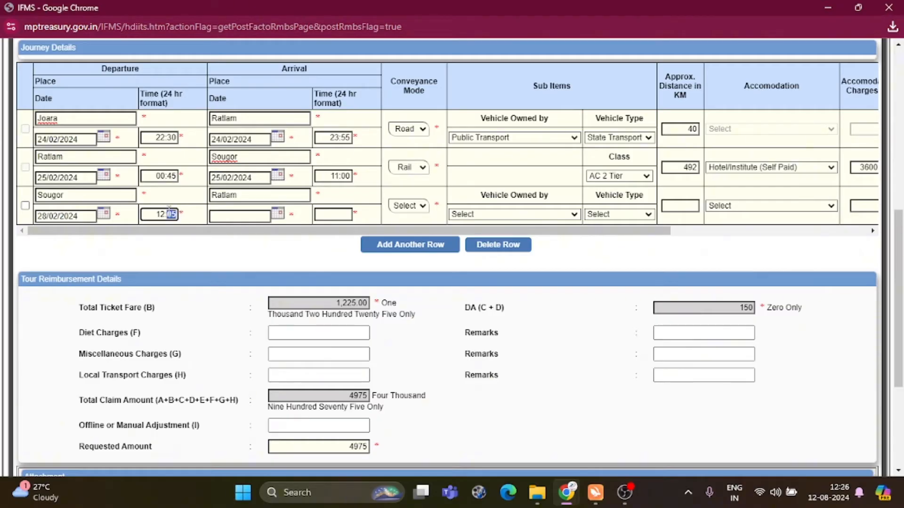
pyautogui.write('00')
pyautogui.click(236, 213)
pyautogui.write('28/02/2024')
pyautogui.click(350, 215)
pyautogui.write('2')
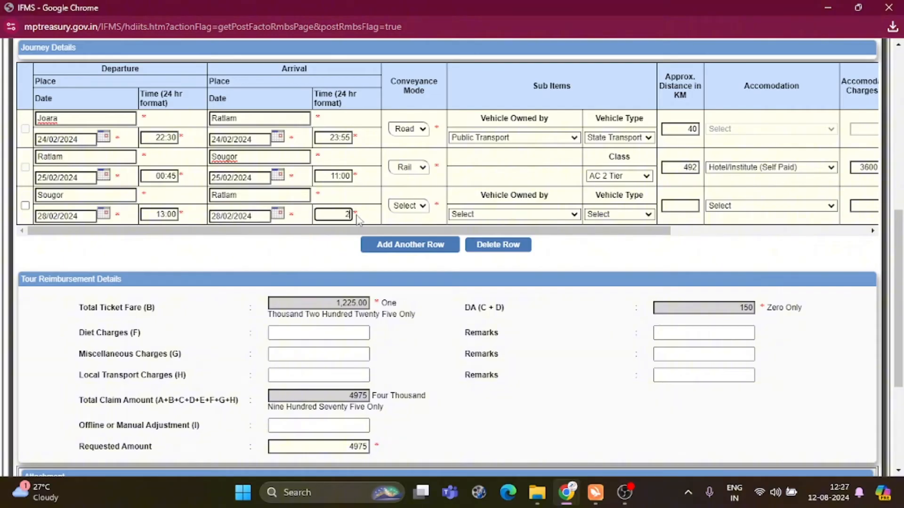
pyautogui.write('2:05')
# Set the third journey to Rail, AC 3 Tier class, 492 km
pyautogui.click(416, 206)
pyautogui.click(408, 237)
pyautogui.click(618, 215)
pyautogui.click(614, 246)
pyautogui.click(697, 206)
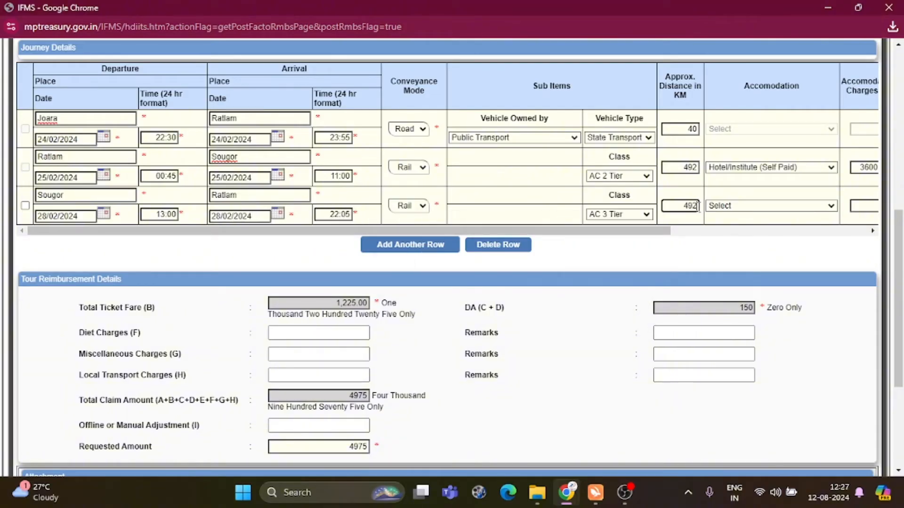
pyautogui.moveTo(628, 231); pyautogui.dragTo(827, 231)
# Enter the third journey's ticket number, fare 935 and normal-rate DA 450
pyautogui.click(662, 203)
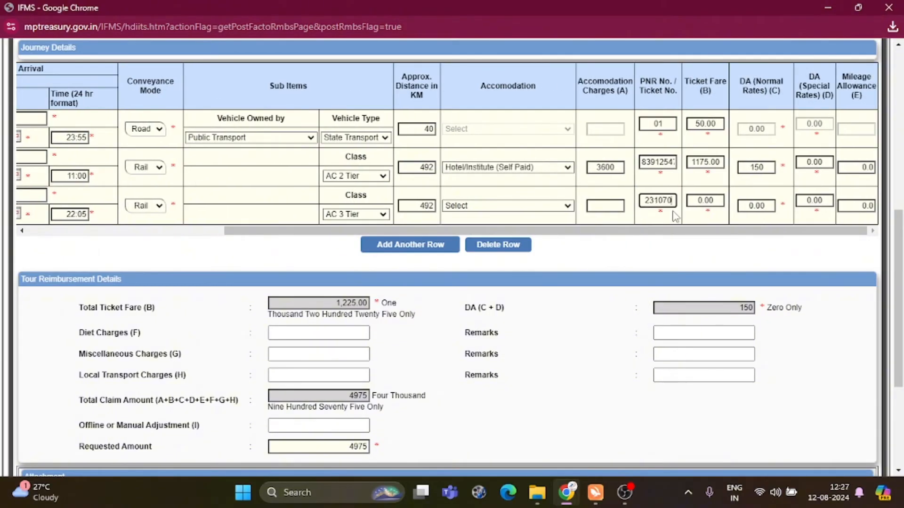
pyautogui.moveTo(715, 201); pyautogui.dragTo(686, 200)
pyautogui.write('935')
pyautogui.moveTo(767, 206); pyautogui.dragTo(728, 209)
pyautogui.write('450')
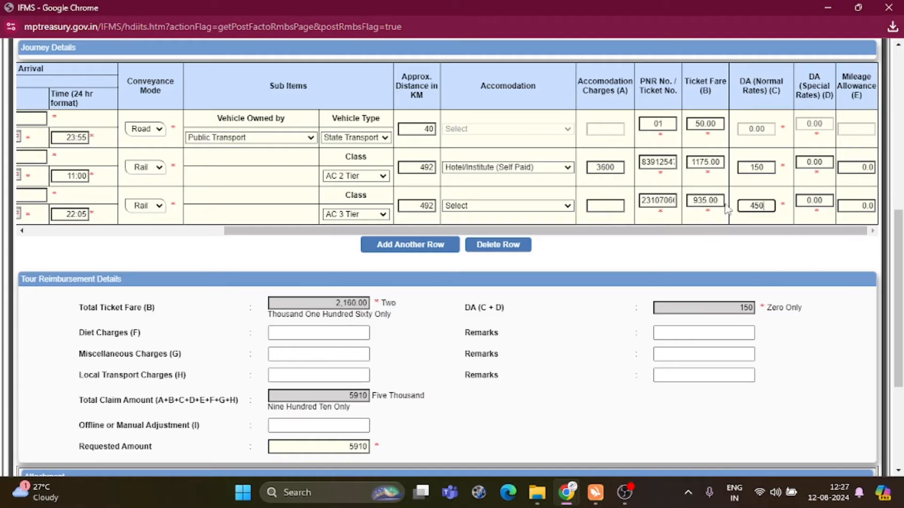
pyautogui.click(740, 99)
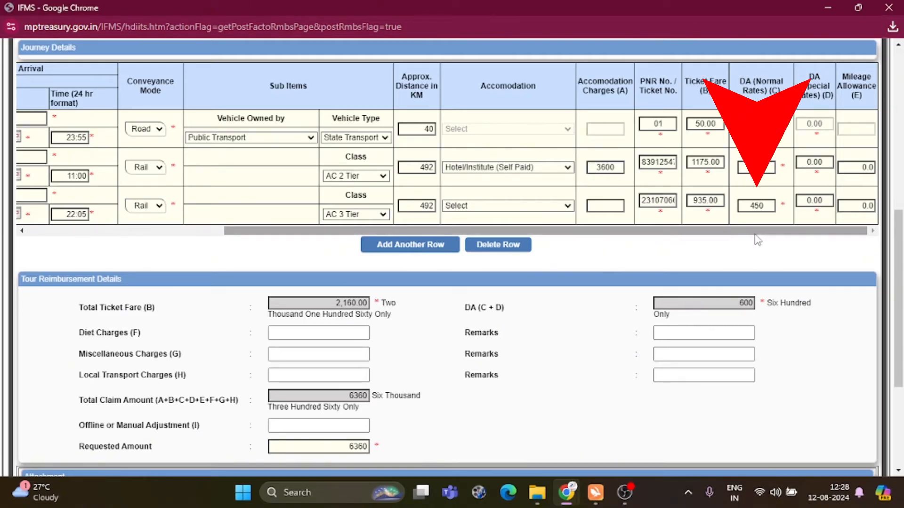
pyautogui.moveTo(812, 231); pyautogui.dragTo(309, 253)
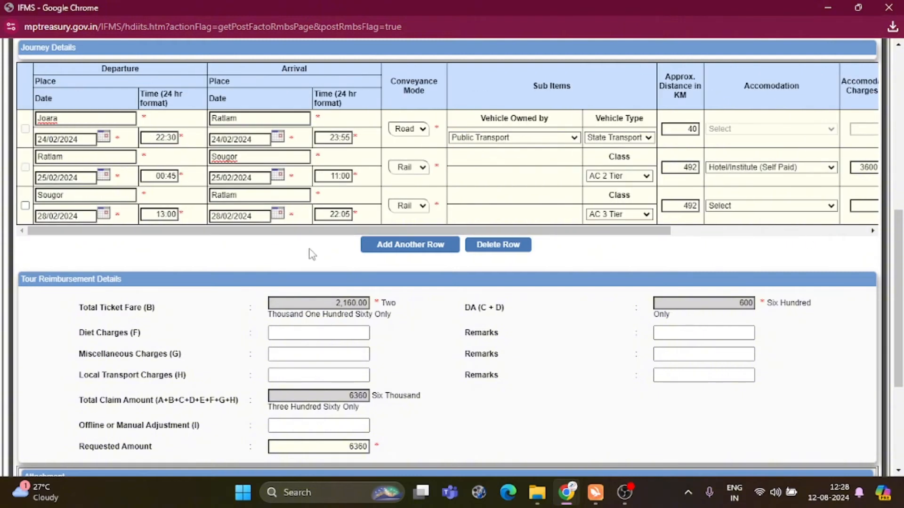
# Add a fourth journey, Ratlam to Jaora on 28/02/2024, 23:00 to 23:55
pyautogui.click(397, 246)
pyautogui.write('Ratlam')
pyautogui.press('Tab')
pyautogui.write('Jaora')
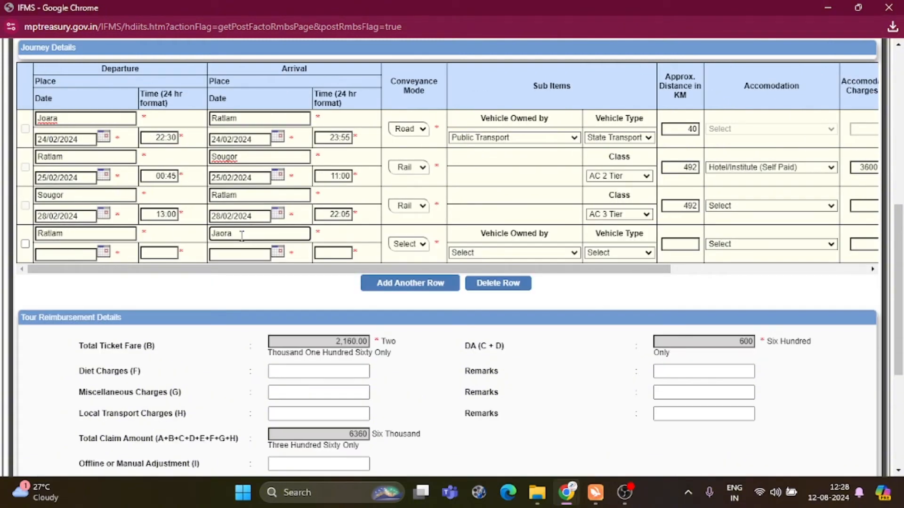
pyautogui.press('Tab')
pyautogui.write('28/02/2024')
pyautogui.press('Tab')
pyautogui.write('23:00')
pyautogui.press('Tab')
pyautogui.write('28/02')
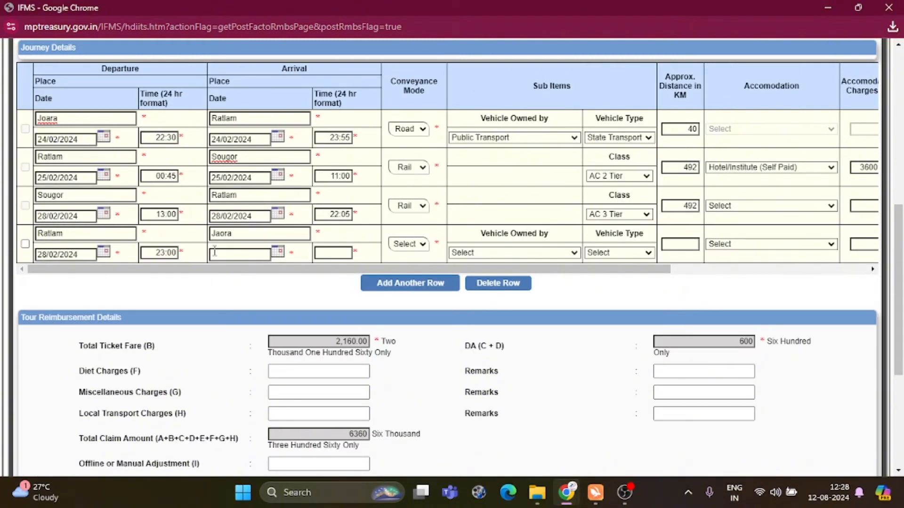
pyautogui.write('/2024')
pyautogui.press('Tab')
pyautogui.write('23:55')
# Set the fourth journey to Road, Public Transport, State Transport, 40 km, ticket 02, fare 50
pyautogui.click(409, 245)
pyautogui.click(511, 254)
pyautogui.click(619, 253)
pyautogui.click(686, 243)
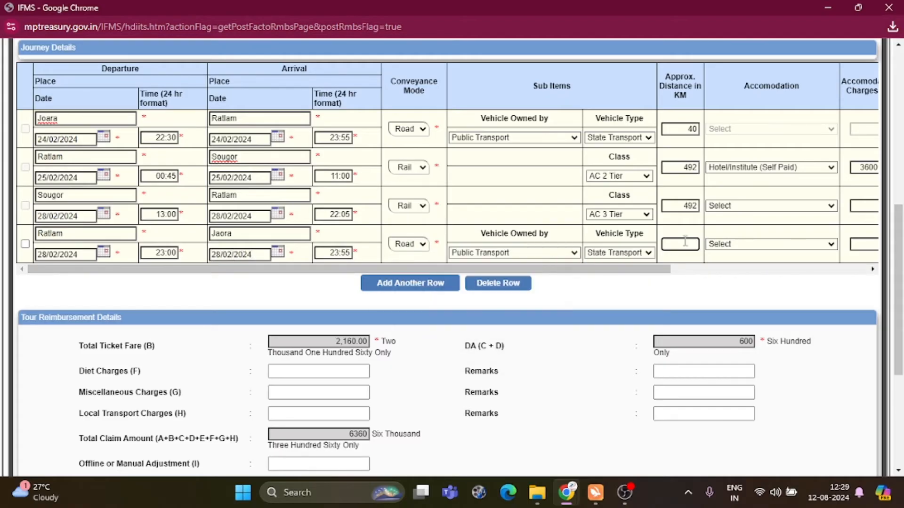
pyautogui.write('4002')
pyautogui.press('Tab')
pyautogui.write('50')
pyautogui.press('Tab')
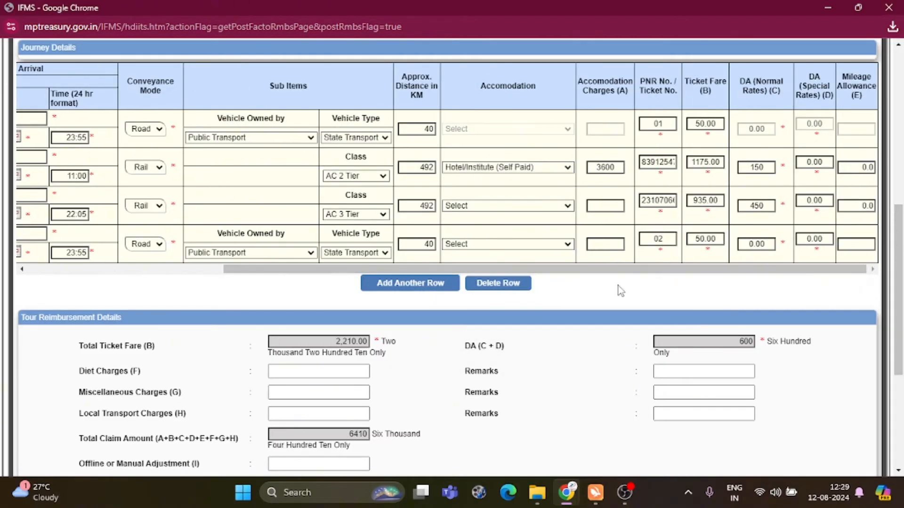
pyautogui.scroll(-4, 617, 286)
# Enter 'Journey Tickets and Hotel Bills' as the document description
pyautogui.click(141, 336)
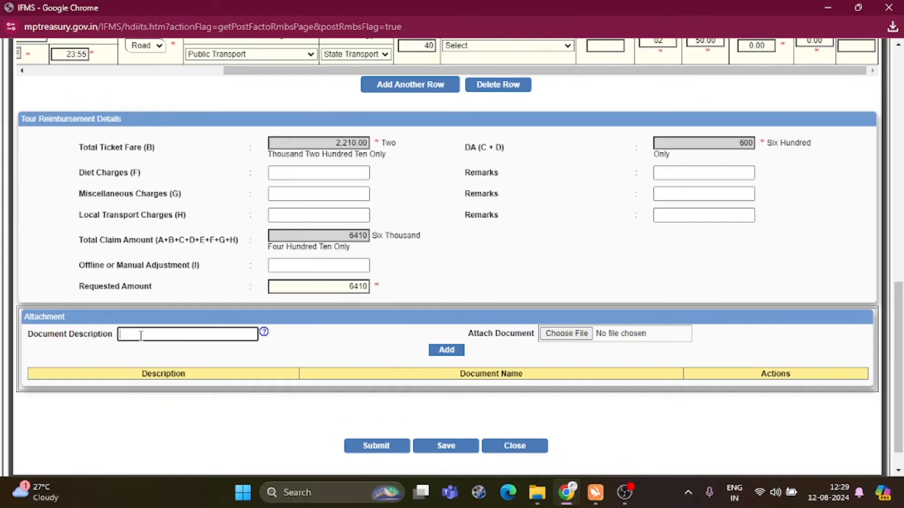
pyautogui.write('All')
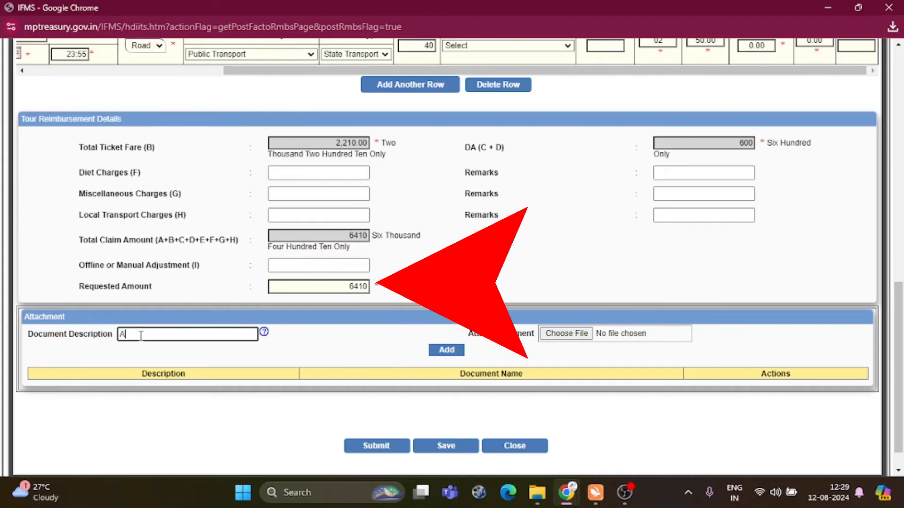
pyautogui.press('BackSpace')
pyautogui.write('Journey')
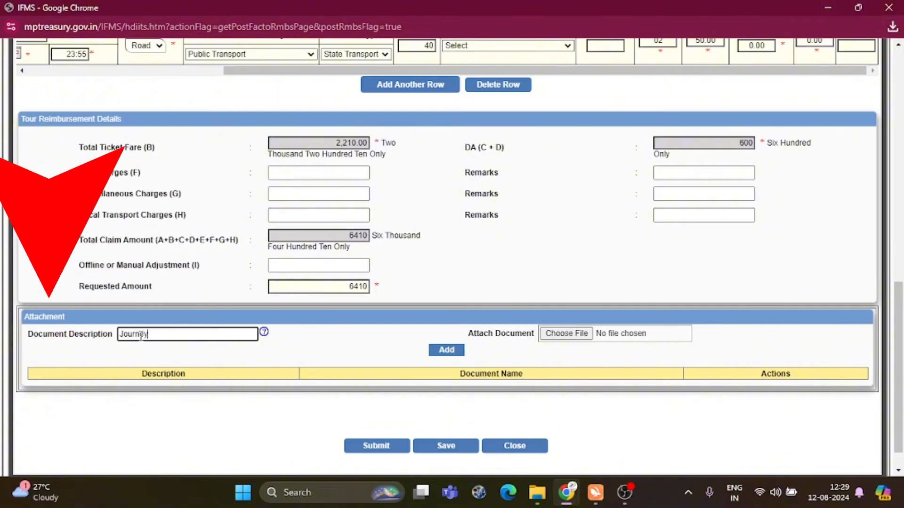
pyautogui.write(' Tickets and H')
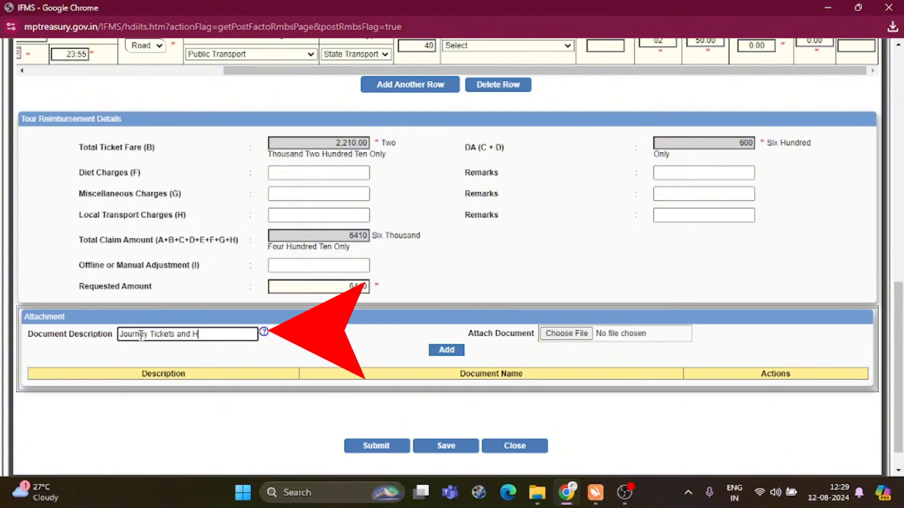
pyautogui.write('otel Bills')
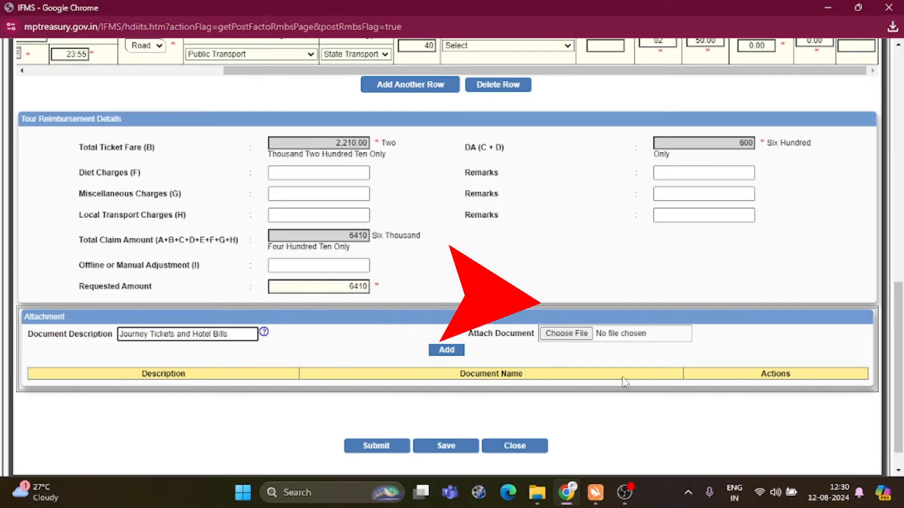
# Choose the TA bill PDF from Downloads as the attachment
pyautogui.click(567, 333)
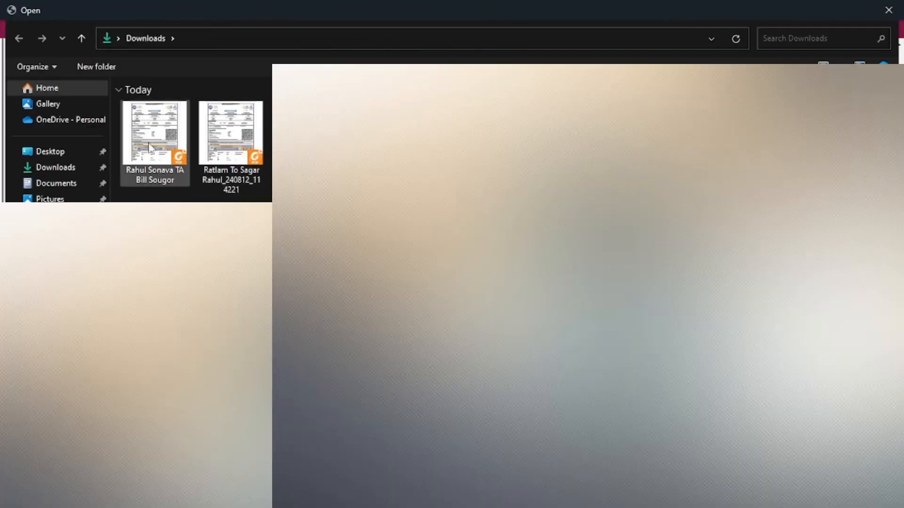
pyautogui.doubleClick(145, 148)
pyautogui.scroll(5, 473, 270)
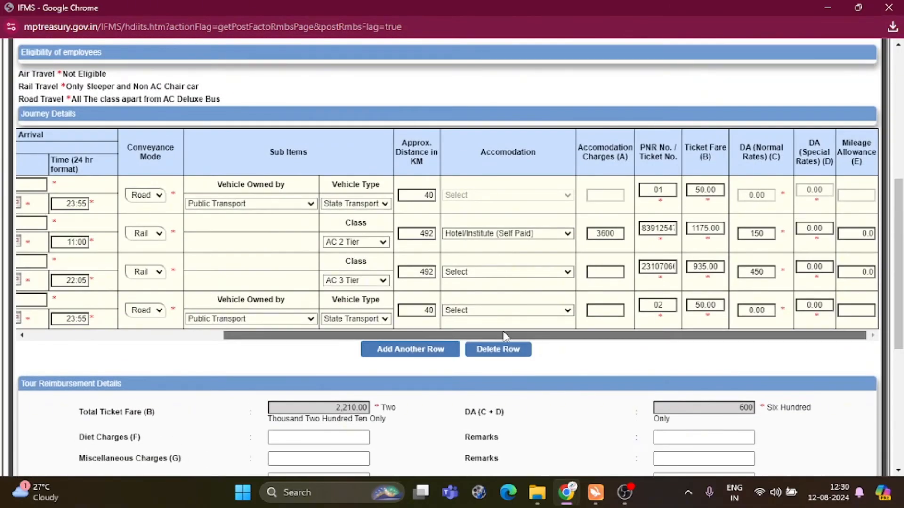
pyautogui.hscroll(-5, 591, 337)
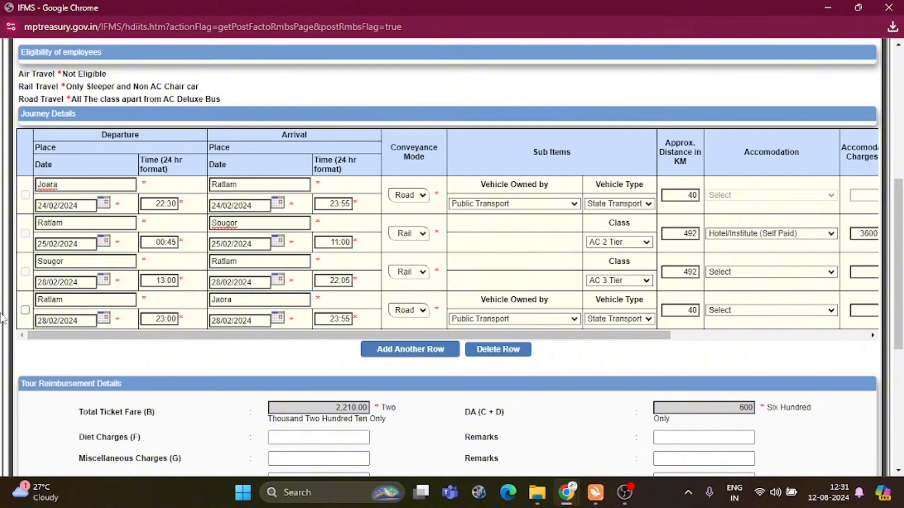
# Submit the reimbursement request and confirm with OK in the 'Do you want to Submit?' prompt
pyautogui.scroll(-5, 325, 306)
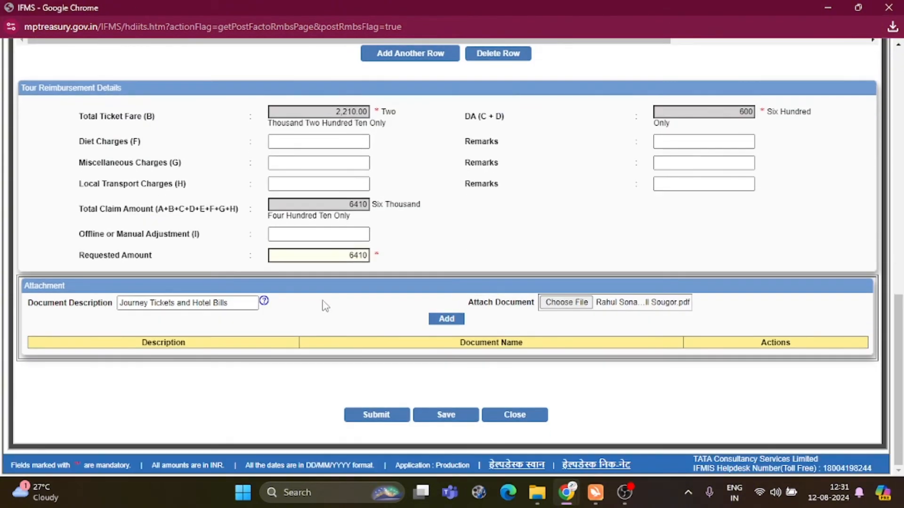
pyautogui.click(377, 420)
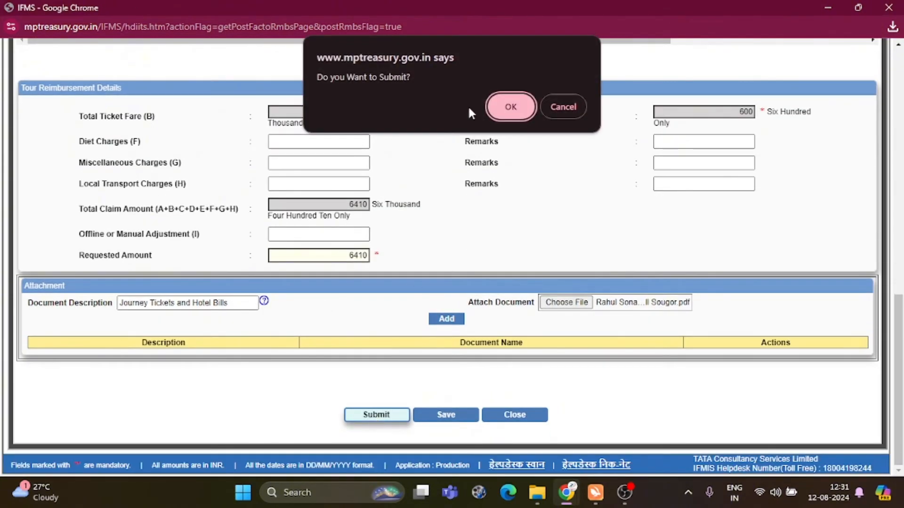
pyautogui.click(504, 106)
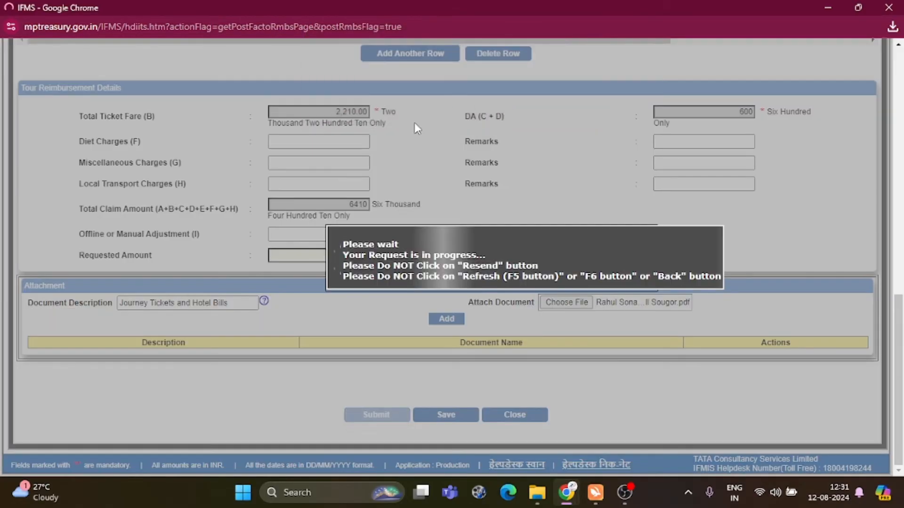